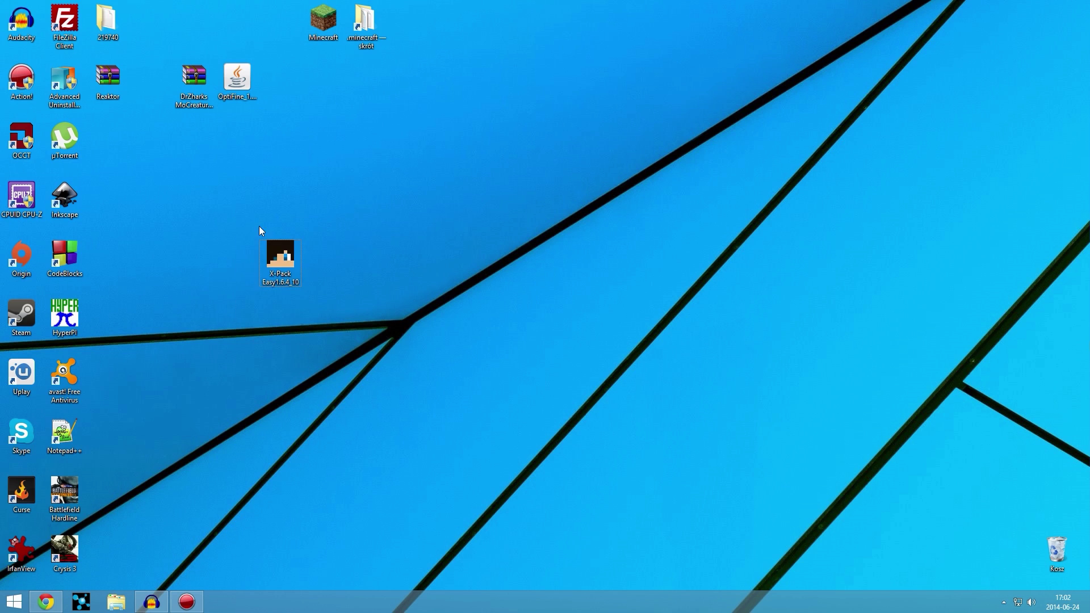
- Restore Chrome showing the xpack.pl/download page with the X-Pack Easy, Hard and Adventure versions
click(289, 309)
drag(199, 206, 362, 354)
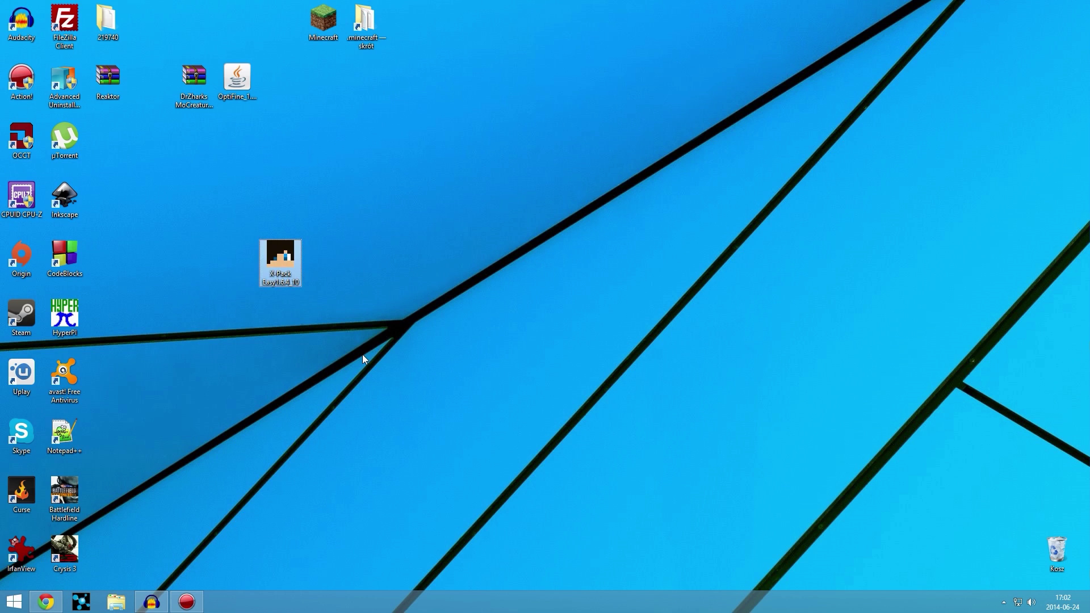
drag(288, 342, 352, 214)
click(276, 202)
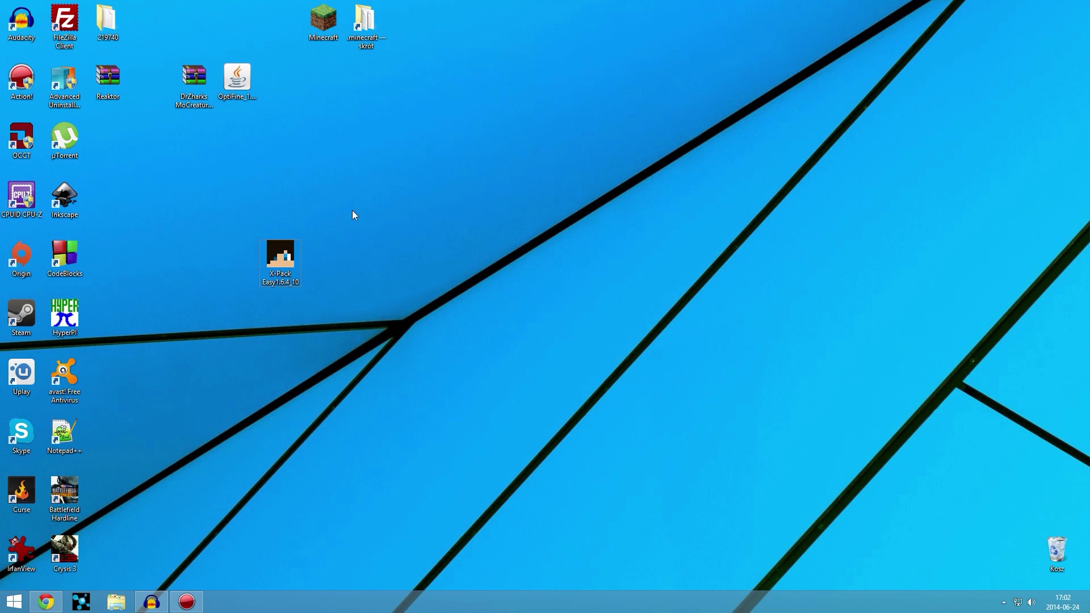
click(46, 602)
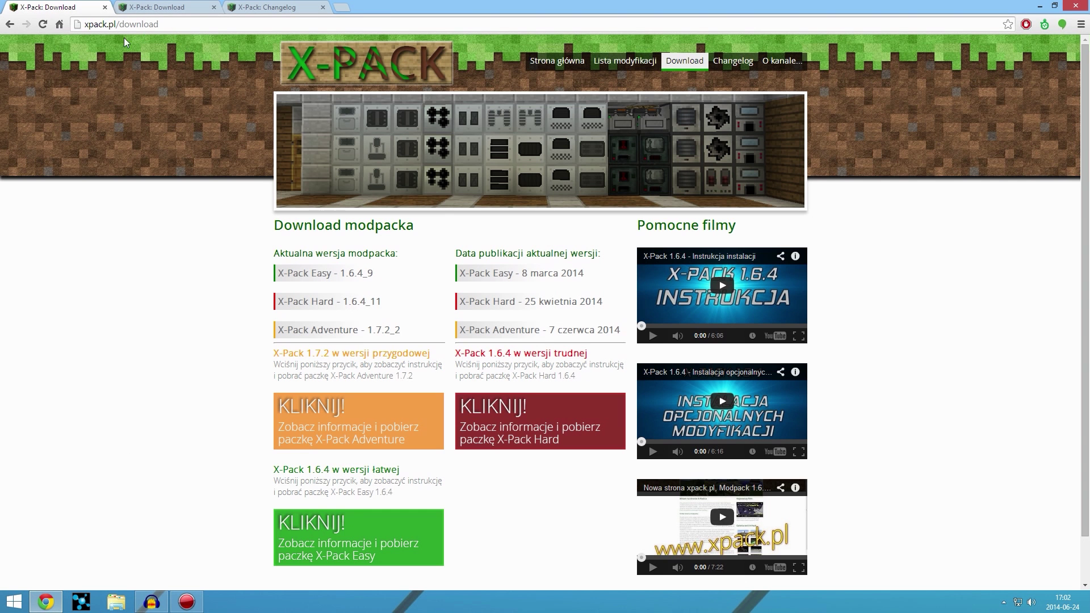
- Switch to the updated download tab and expand the X-Pack Easy download details
click(162, 7)
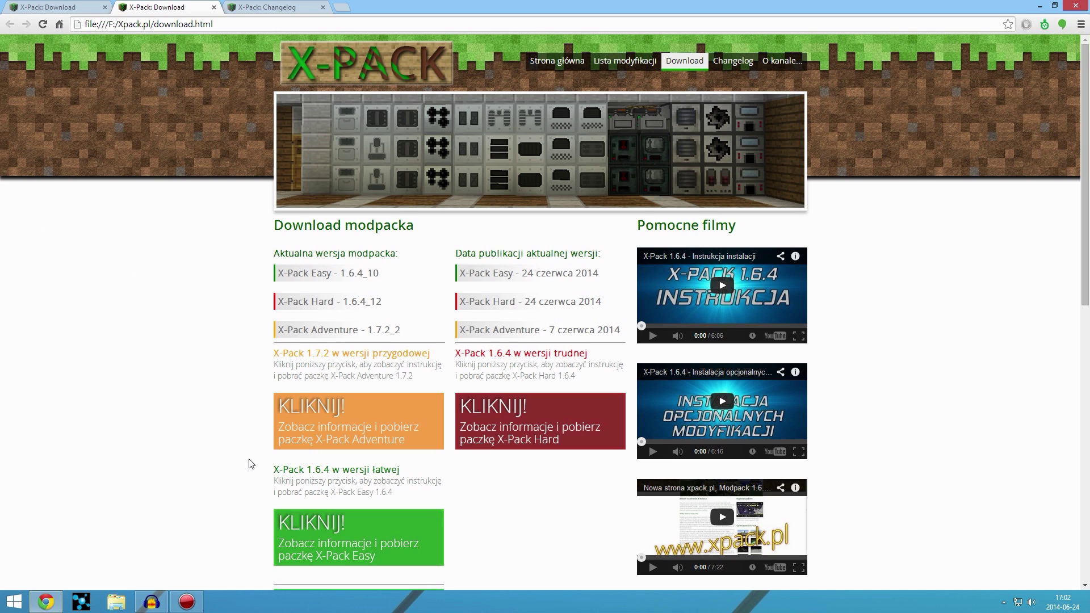
scroll(244, 469, down, 2)
click(343, 431)
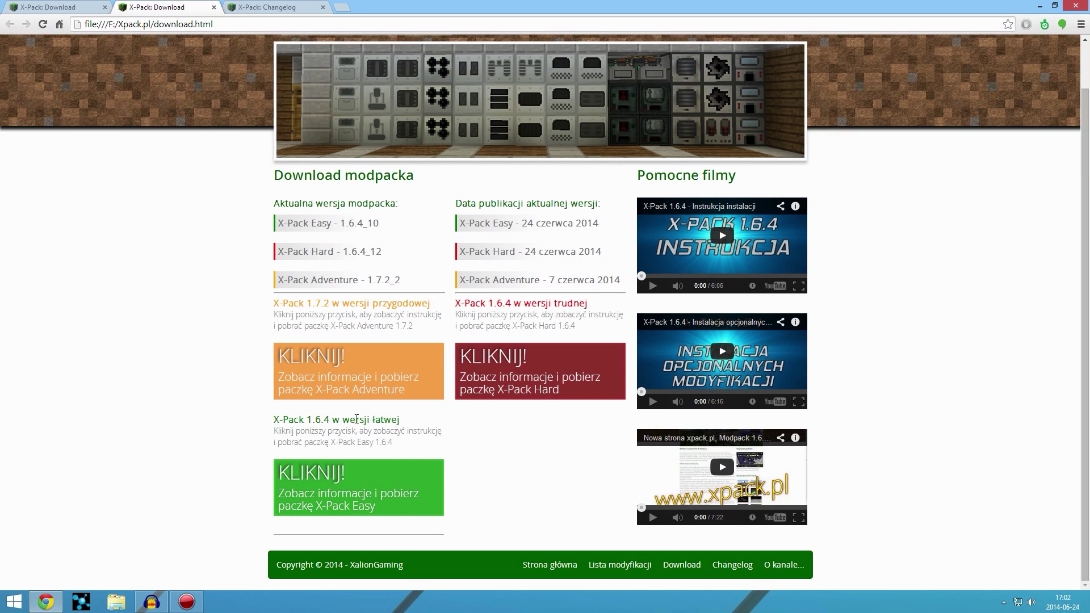
scroll(236, 472, down, 3)
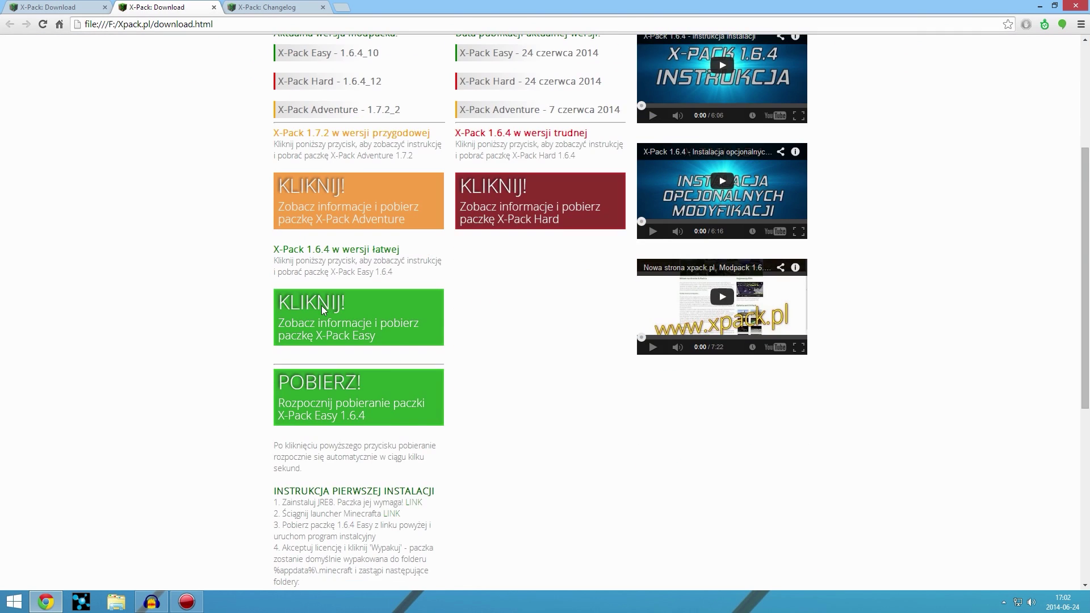
scroll(248, 425, down, 4)
drag(299, 321, 332, 517)
click(332, 517)
scroll(325, 350, up, 3)
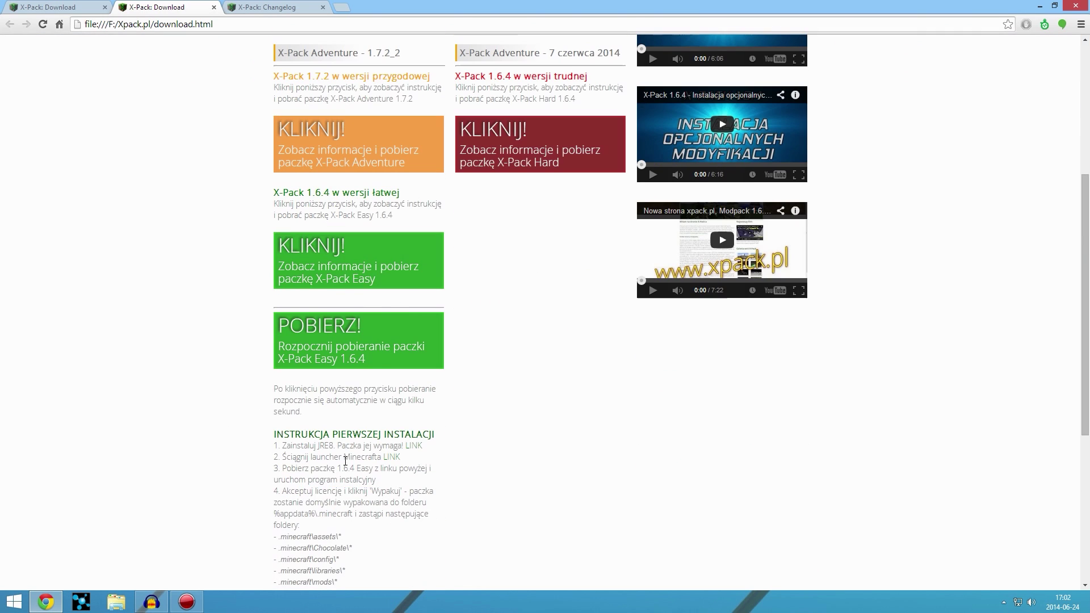
- Download and save the X-Pack Easy 1.6.4_10 installer, then minimize the browser
click(326, 350)
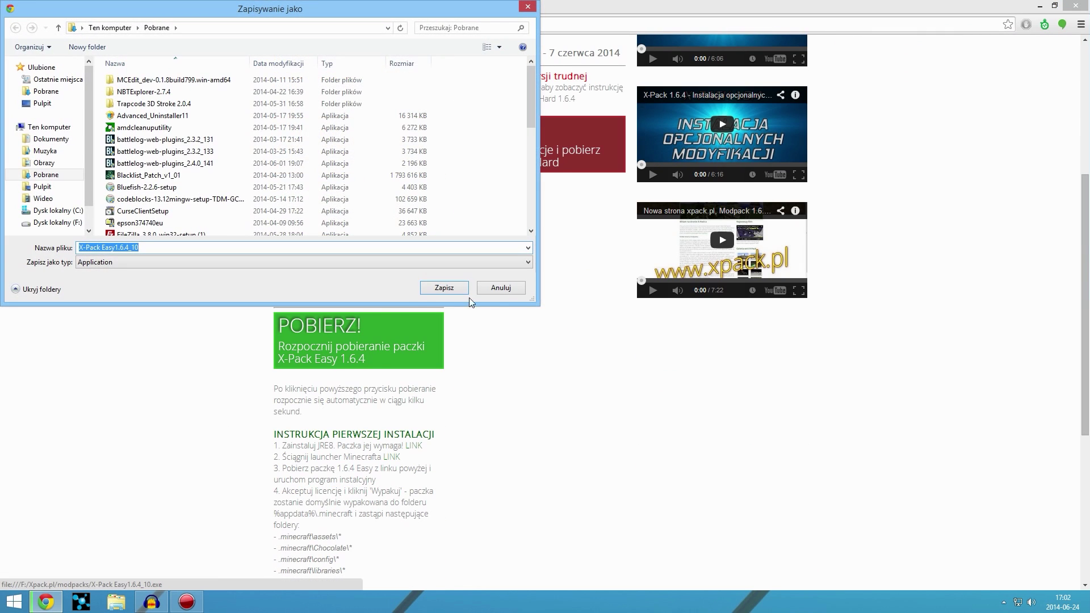
click(499, 287)
click(267, 7)
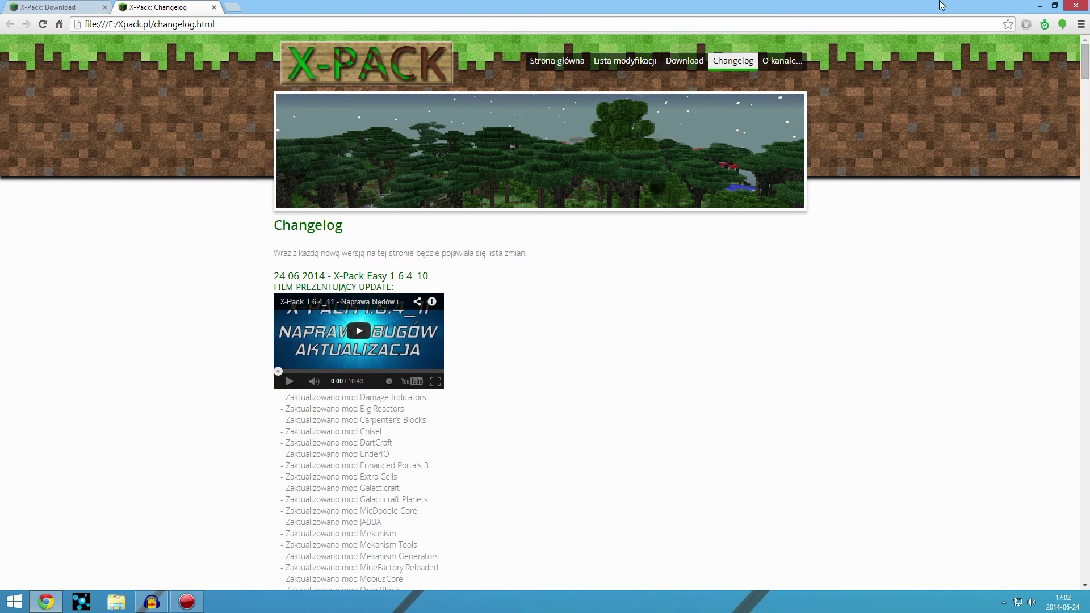
click(1039, 6)
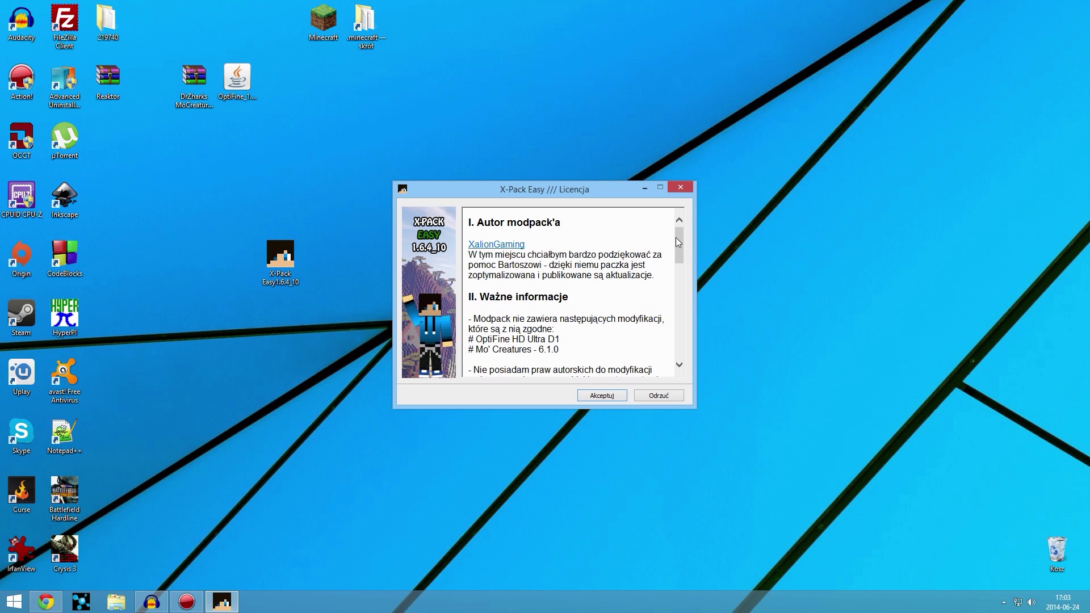
- Read through the X-Pack Easy licence text and accept it with Akceptuj
drag(497, 339, 511, 356)
click(563, 323)
drag(680, 235, 675, 281)
scroll(657, 282, up, 5)
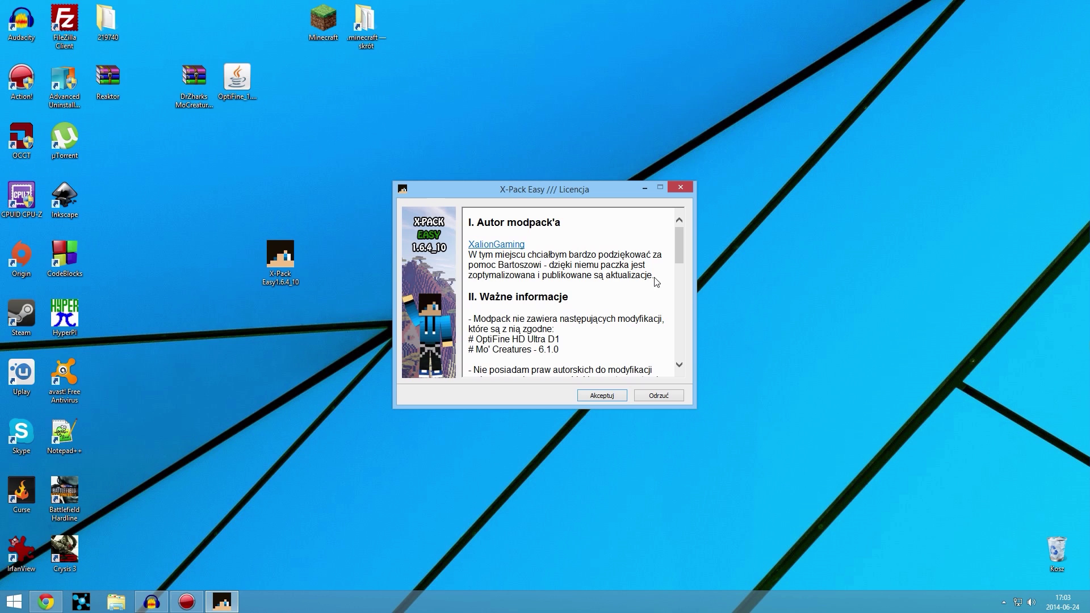
click(603, 397)
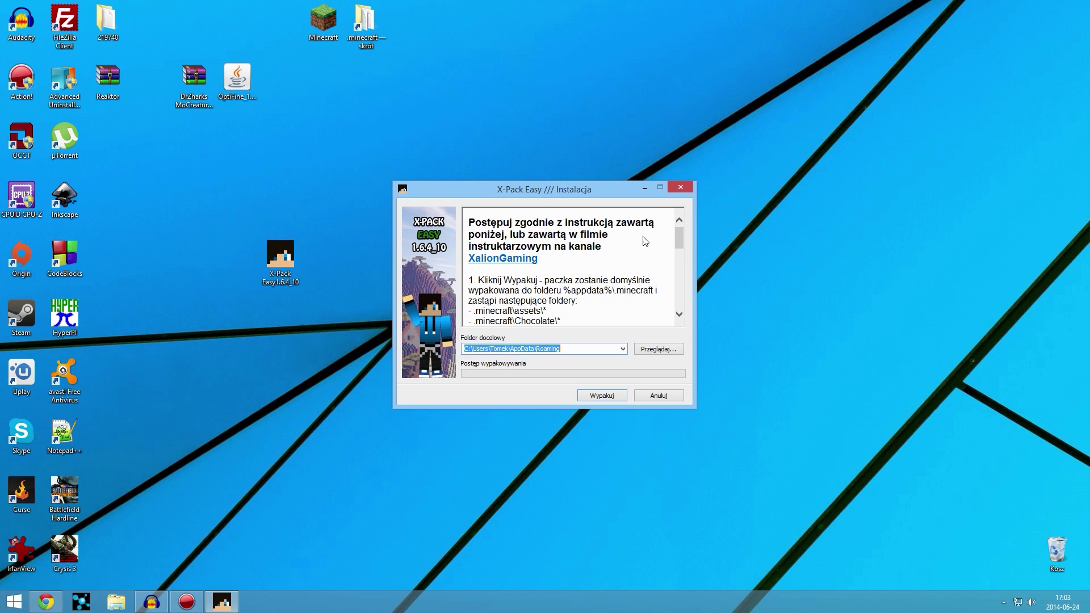
- Review the folders to be replaced: assets, Chocolate, config, libraries, mods and versions
drag(679, 238, 683, 252)
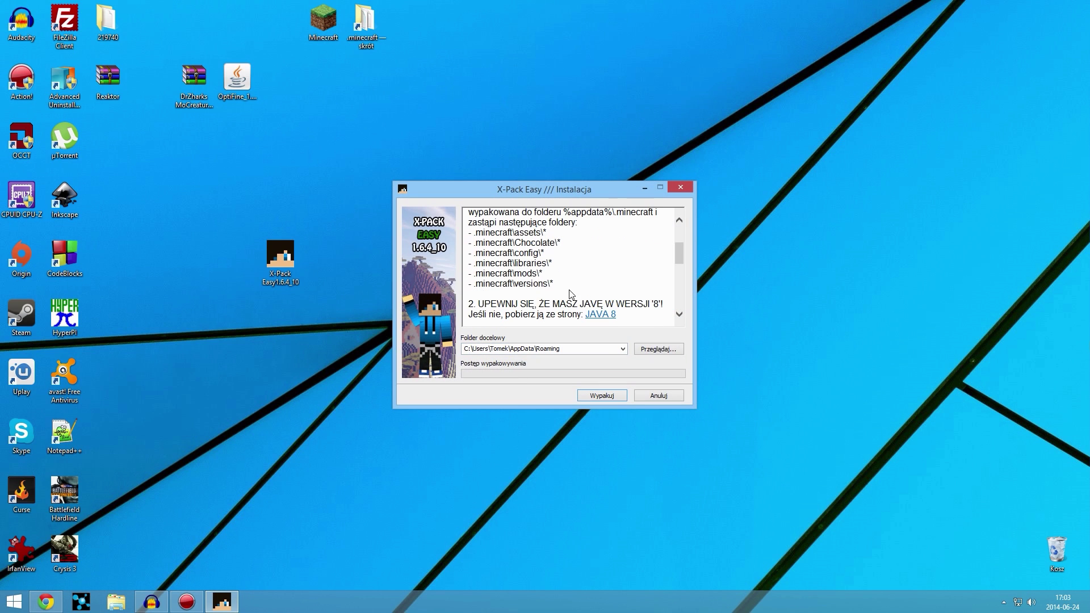
drag(572, 294, 473, 232)
click(470, 231)
double_click(527, 232)
double_click(534, 243)
double_click(527, 253)
double_click(528, 264)
double_click(526, 274)
drag(527, 284, 542, 284)
click(533, 294)
- Extract the modpack into the default AppData Roaming folder with Wypakuj
drag(469, 231, 556, 243)
click(540, 244)
triple_click(525, 265)
click(533, 270)
click(608, 394)
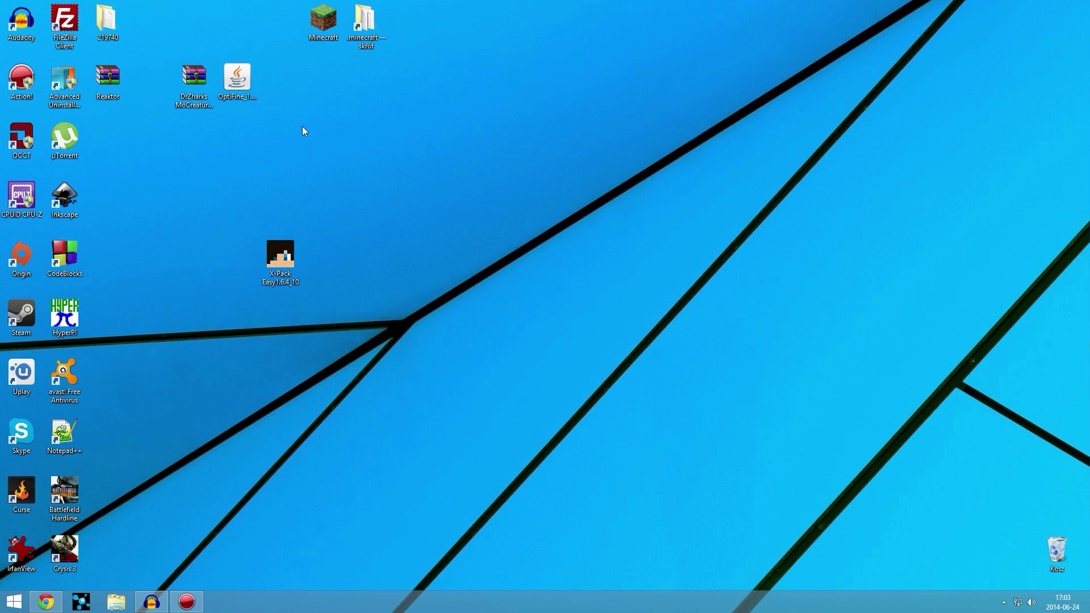
- Open the .minecraft mods folder, after briefly checking the versions folder
double_click(365, 23)
double_click(285, 385)
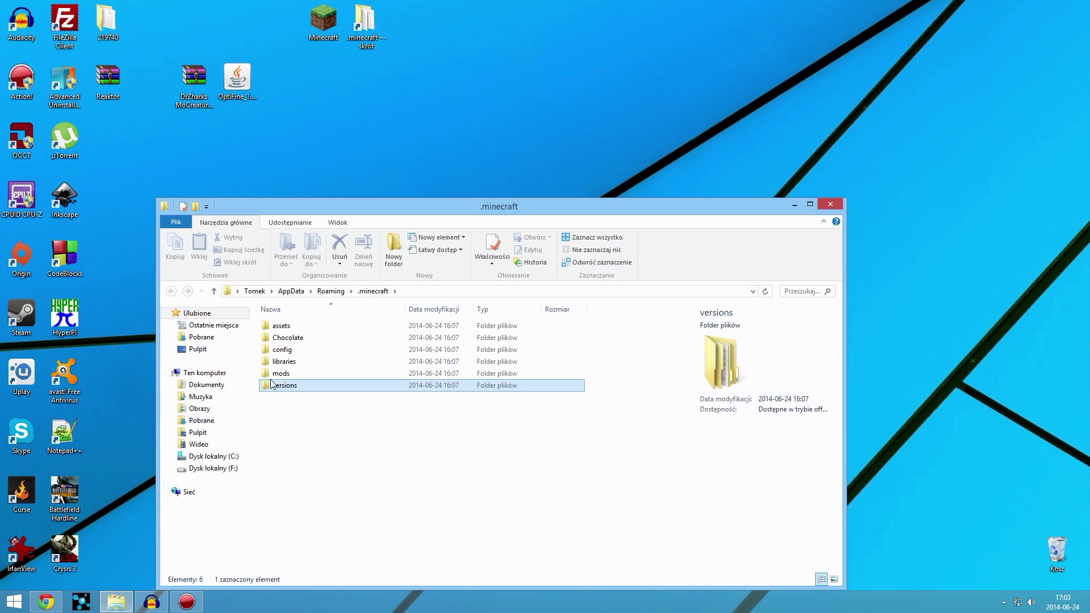
key(BackSpace)
double_click(281, 374)
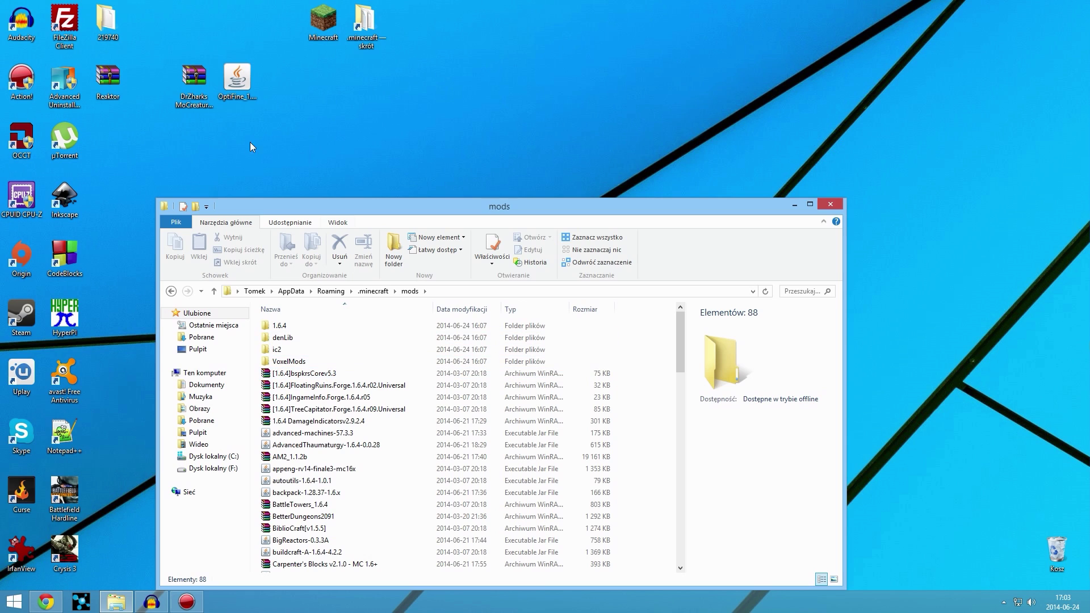
- Copy the DrZharks MoCreatures and OptiFine files into mods, close Explorer and launch Minecraft
drag(264, 132, 230, 81)
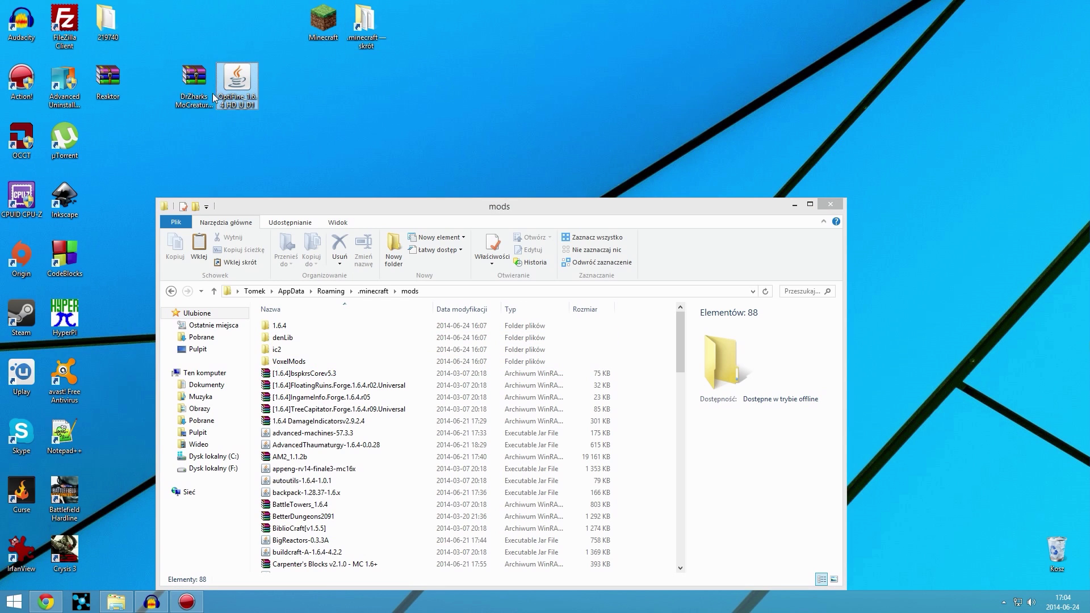
click(196, 91)
key(Right)
click(637, 388)
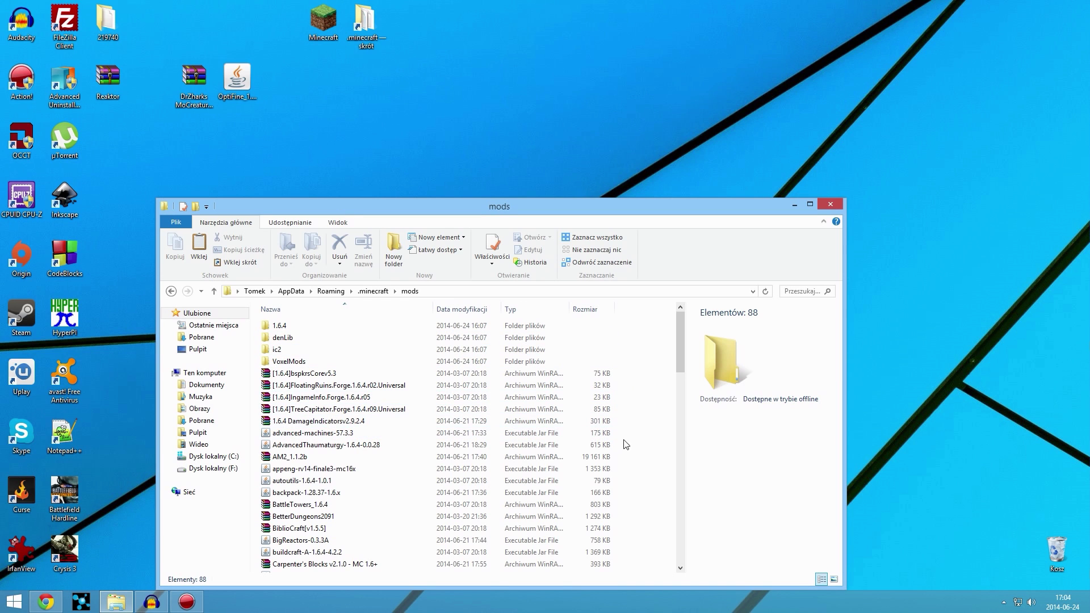
drag(304, 158, 619, 441)
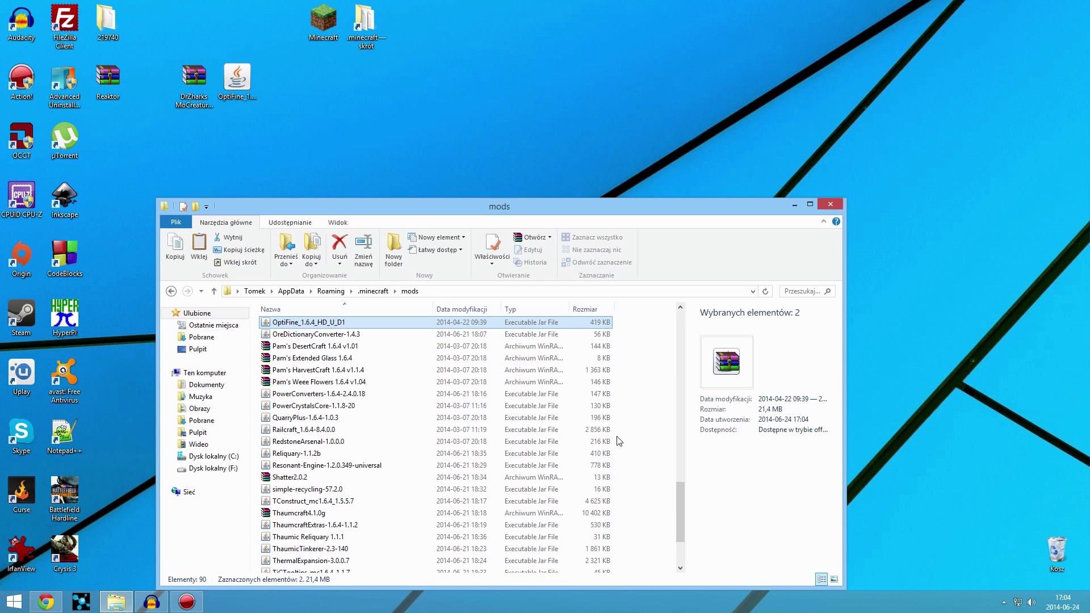
click(647, 462)
scroll(647, 462, up, 2)
click(829, 206)
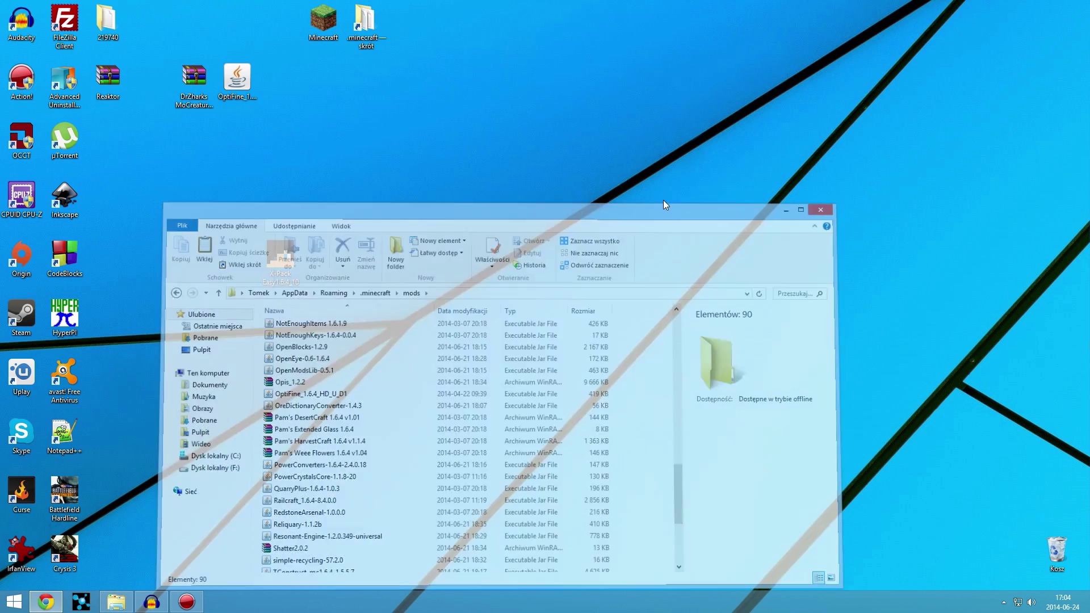
double_click(323, 20)
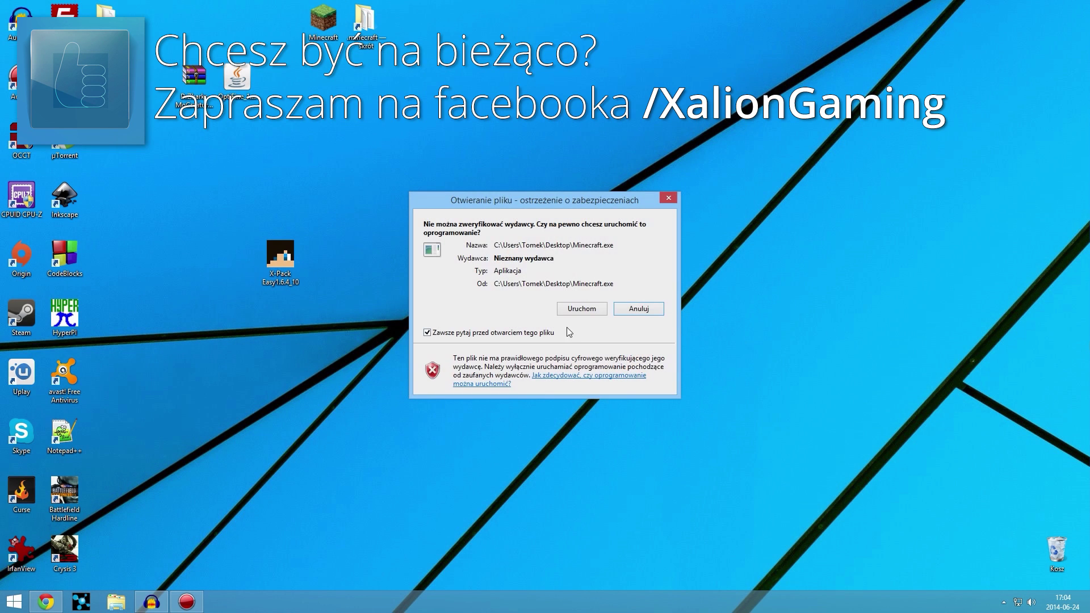
- Allow Minecraft to run past the security warning and log in with the player's username and password
click(580, 308)
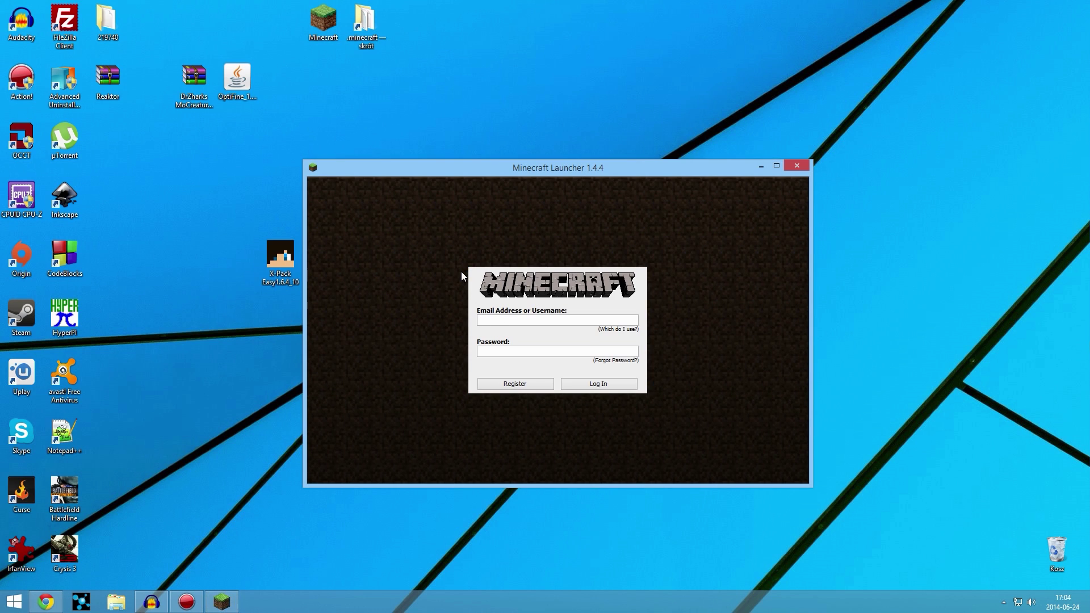
text(Xalion95)
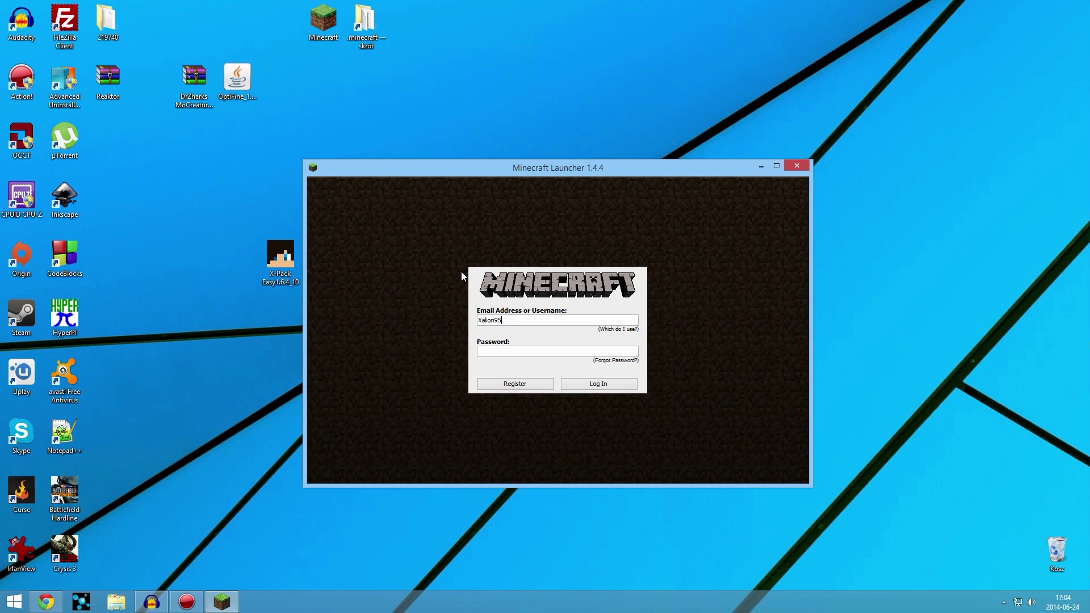
key(Tab)
text(********)
key(Return)
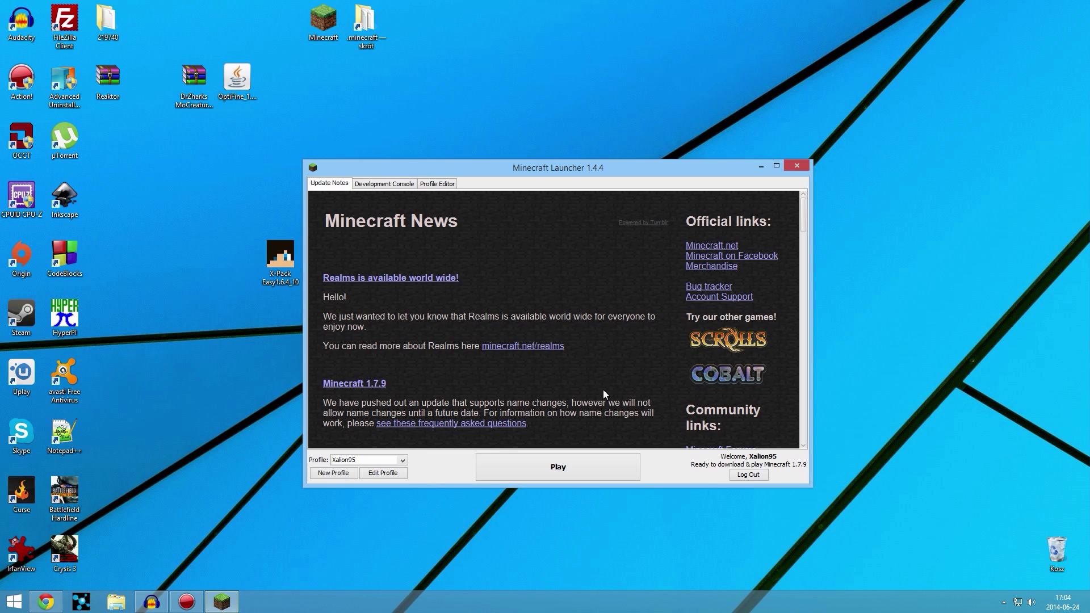
- Create a new profile named 'X-Pack Easy' with a 1280x720 game resolution
click(333, 473)
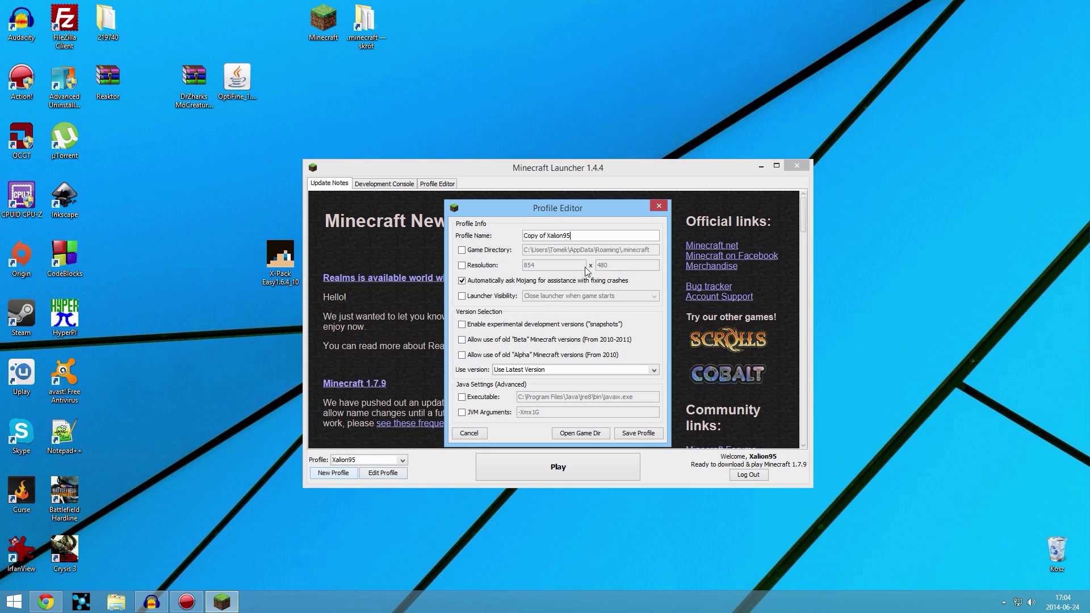
text(X-Pack Easy)
click(463, 265)
key(Tab)
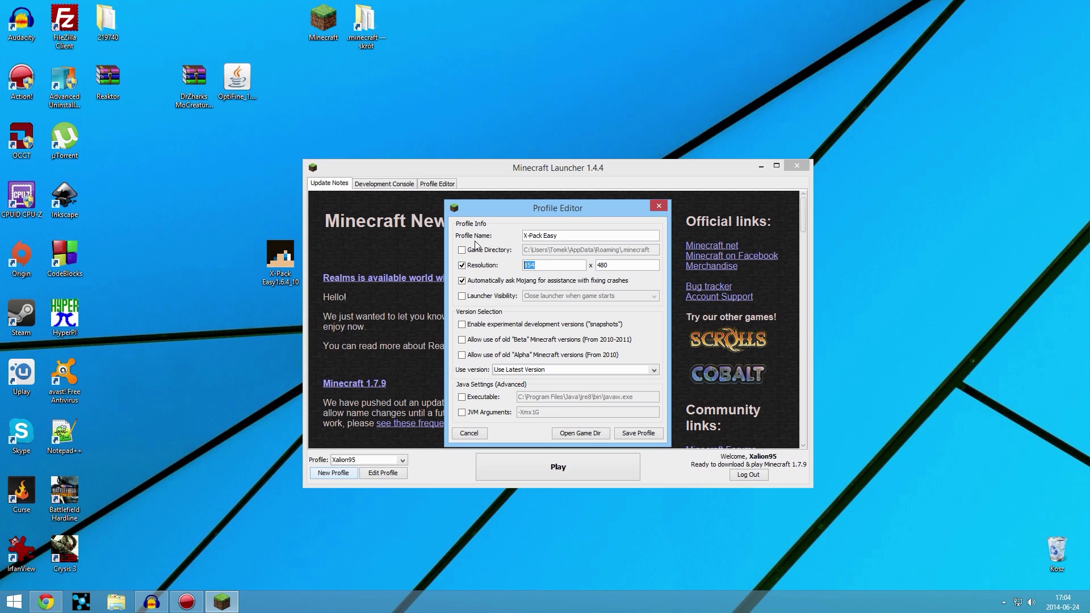
text(1280)
key(Tab)
key(BackSpace)
key(BackSpace)
key(BackSpace)
text(720)
- Set the profile to version release X-Pack_Easy with -Xmx2G JVM memory and save it
click(507, 369)
scroll(531, 420, down, 5)
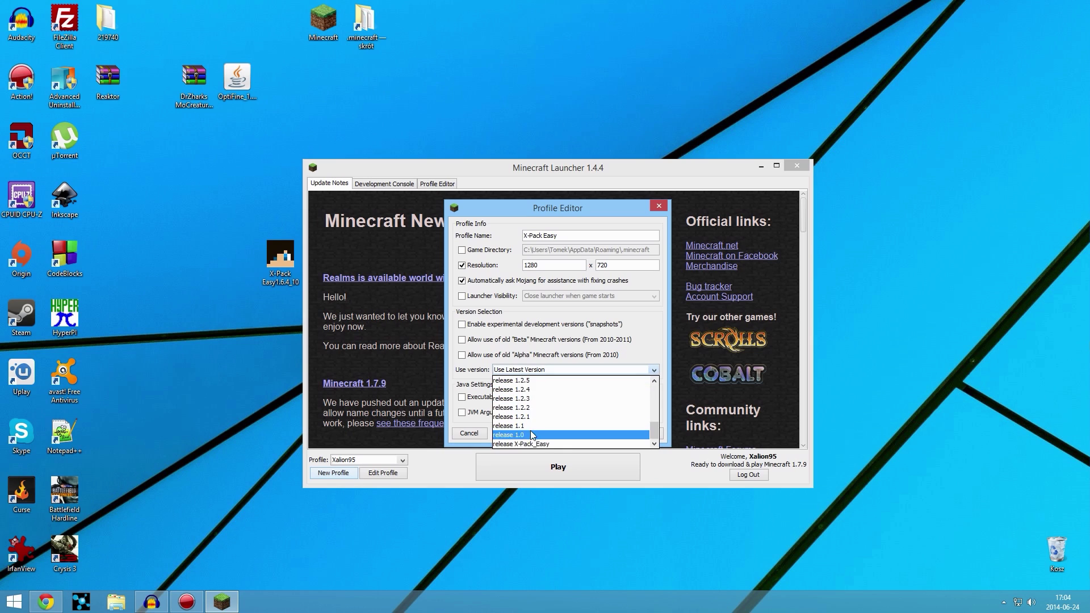
click(533, 447)
click(487, 412)
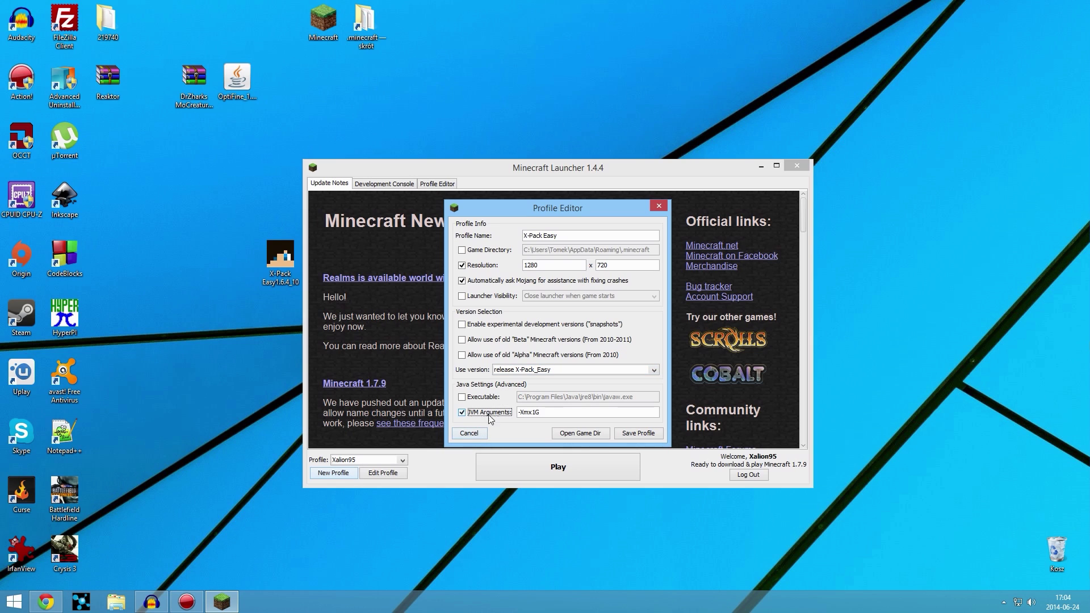
click(535, 412)
key(BackSpace)
text(2)
text( -S)
text(Xms1G)
click(649, 436)
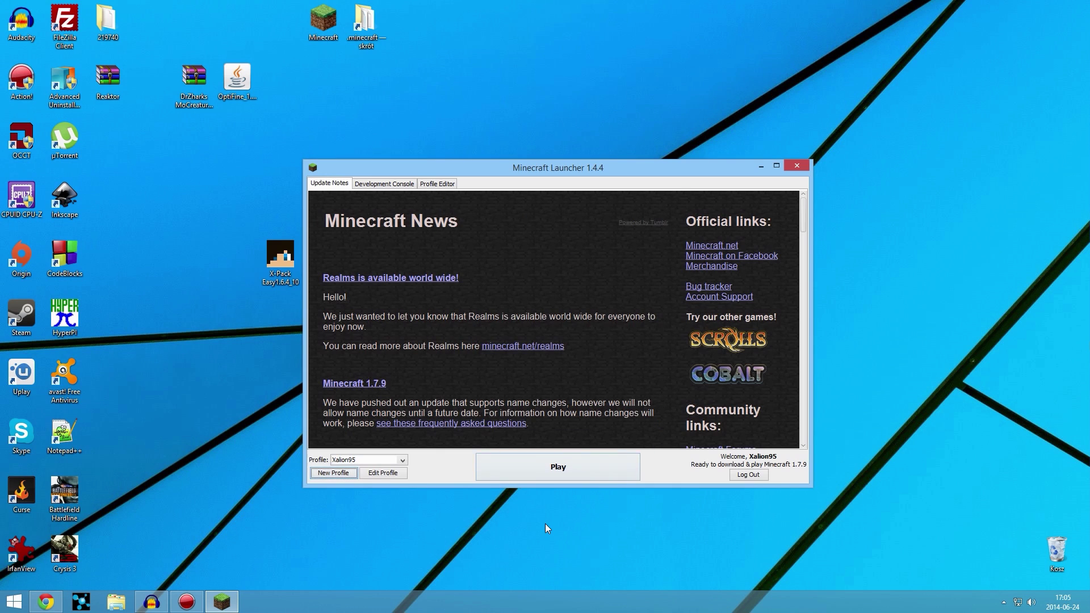
- Select the X-Pack Easy profile and start the game
click(402, 460)
click(345, 479)
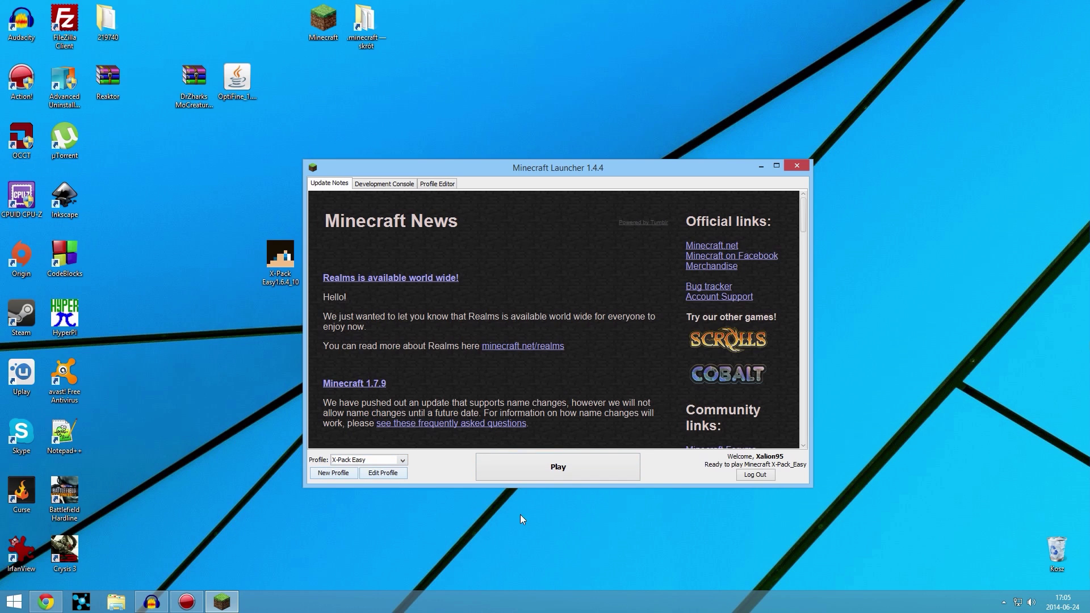
click(523, 474)
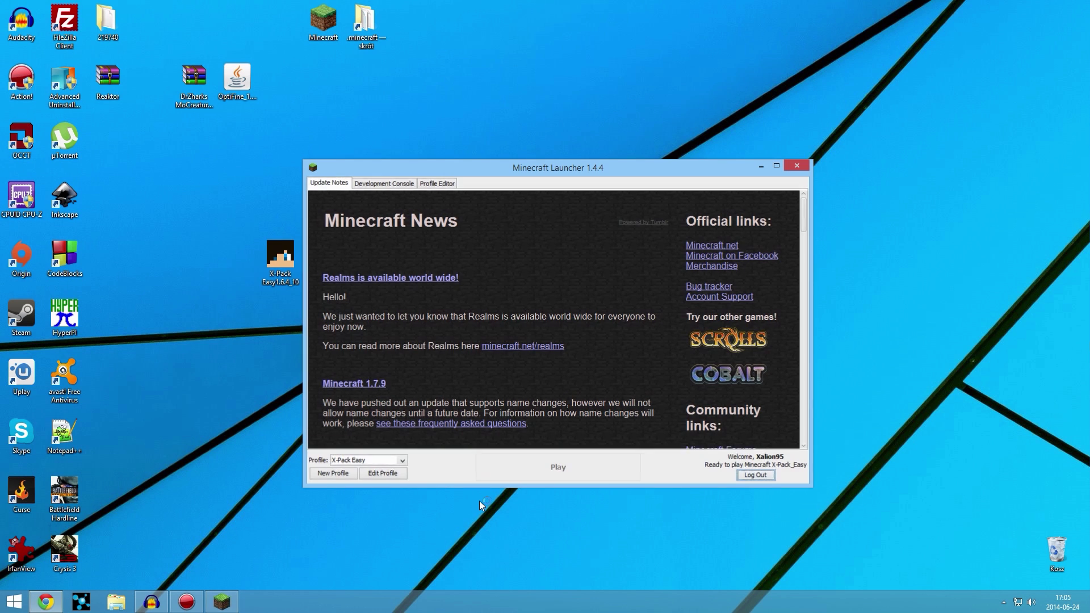
- Bring Chrome forward and scroll down the X-Pack Easy 1.6.4_10 changelog
click(45, 602)
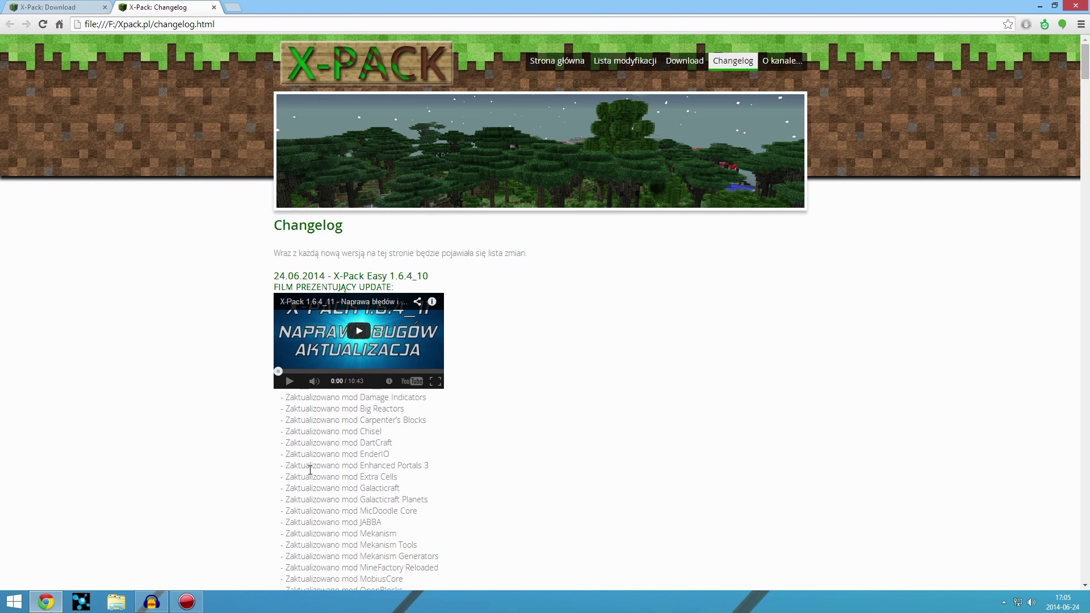
scroll(350, 366, down, 3)
drag(316, 247, 395, 490)
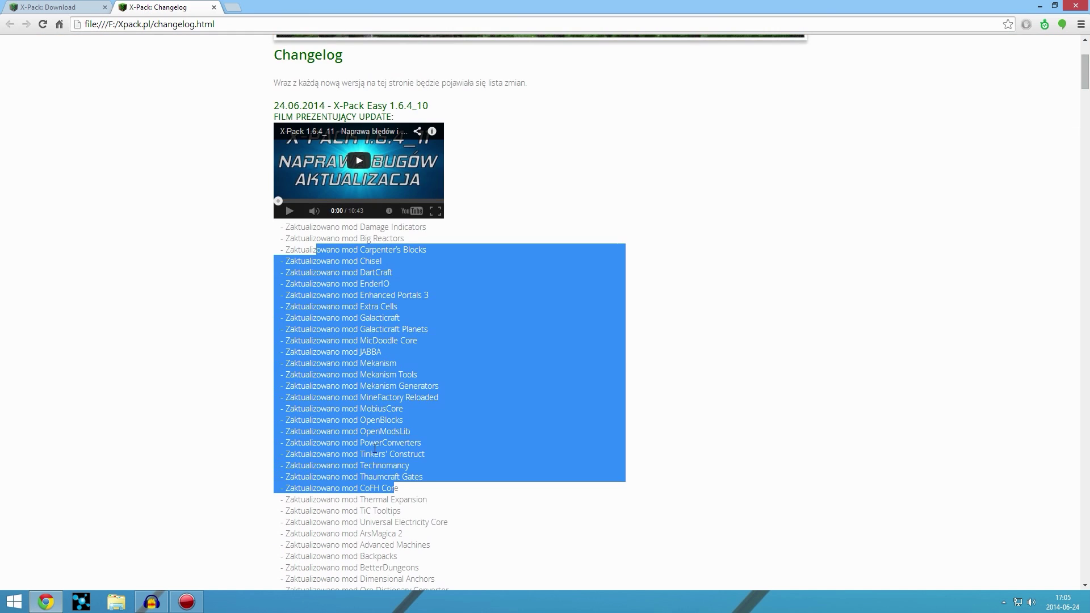
scroll(374, 448, down, 2)
click(377, 418)
scroll(372, 398, down, 3)
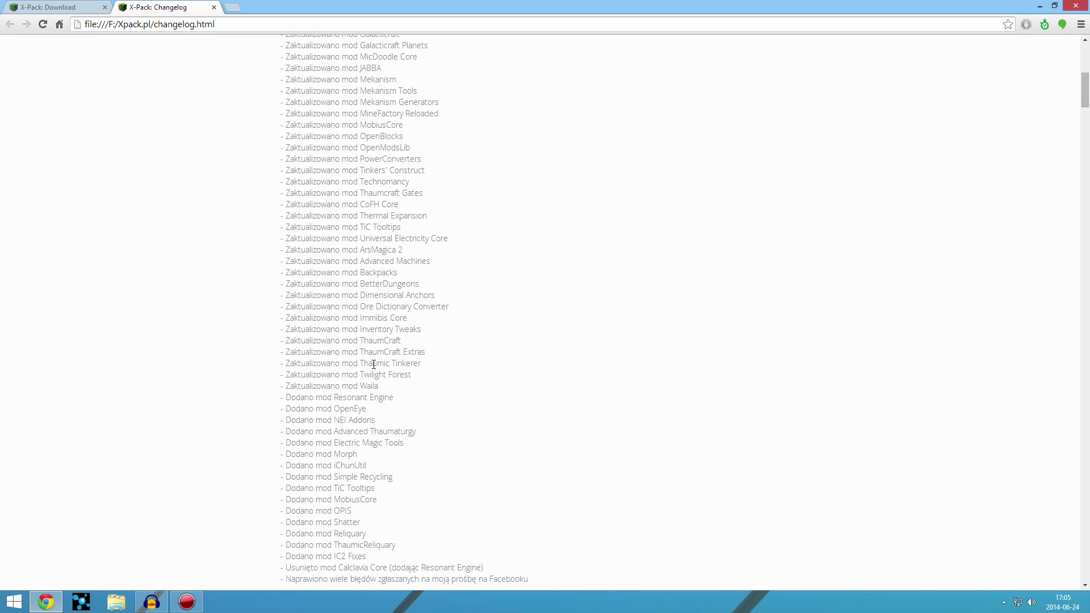
scroll(373, 364, down, 2)
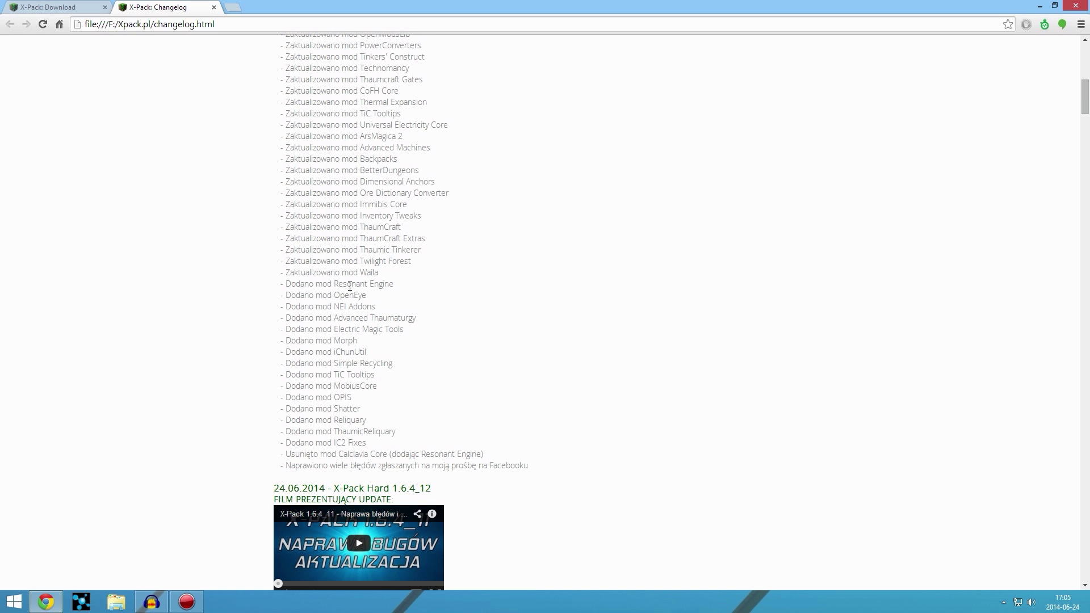
drag(356, 453, 375, 453)
click(377, 453)
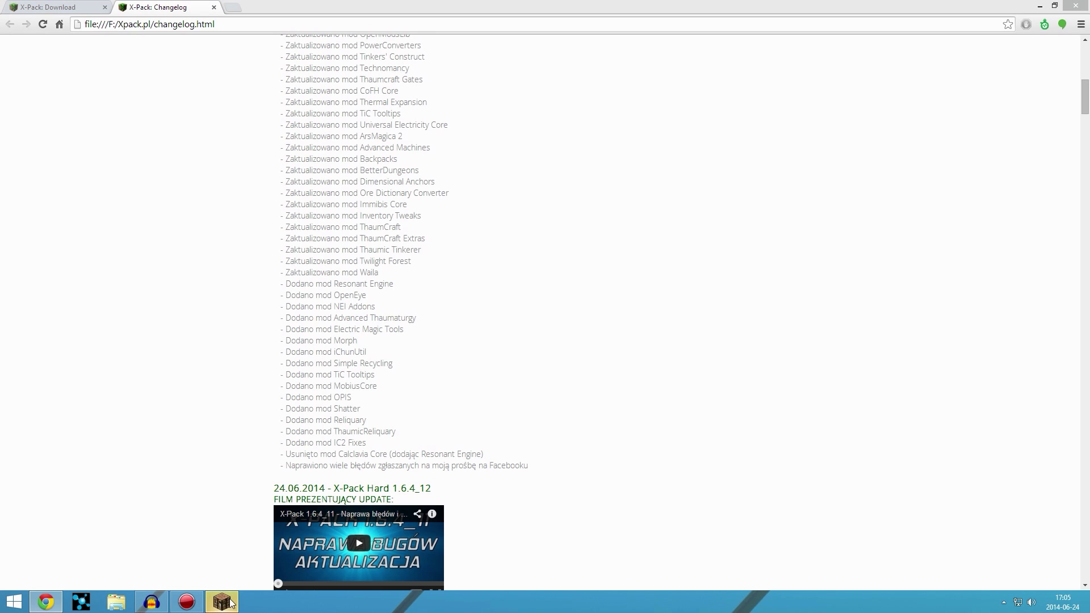
- Read the added mods from OpenEye and NEI Addons through Morph, iChunUtil and TiC Tooltips
click(149, 404)
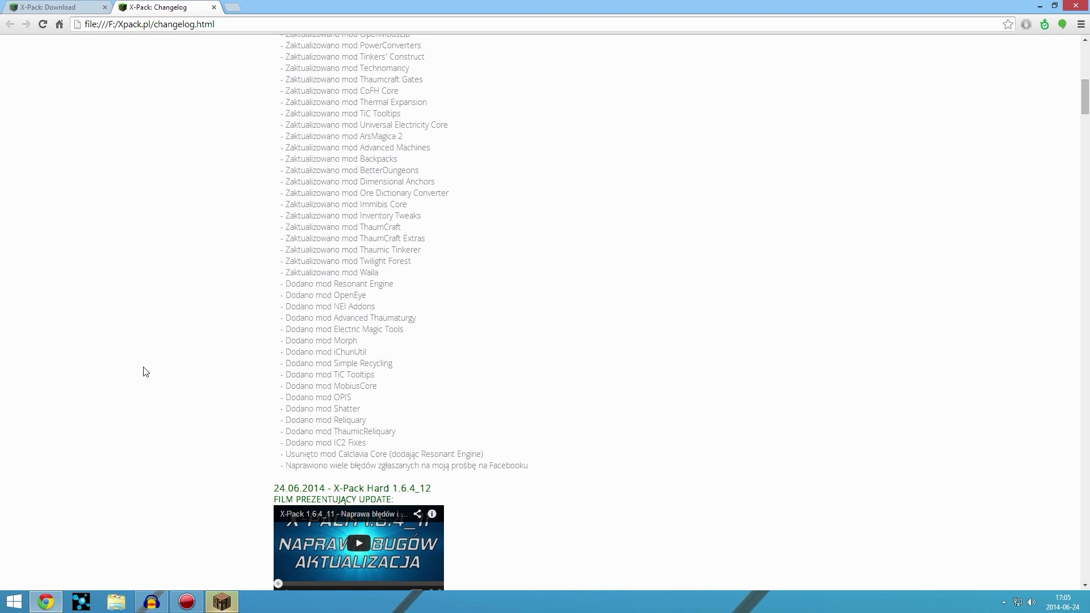
drag(340, 295, 358, 297)
click(356, 299)
drag(356, 299, 365, 296)
click(364, 296)
drag(359, 305, 341, 340)
click(343, 319)
click(337, 332)
click(358, 346)
click(345, 340)
drag(337, 351, 353, 376)
click(358, 352)
click(383, 366)
click(361, 378)
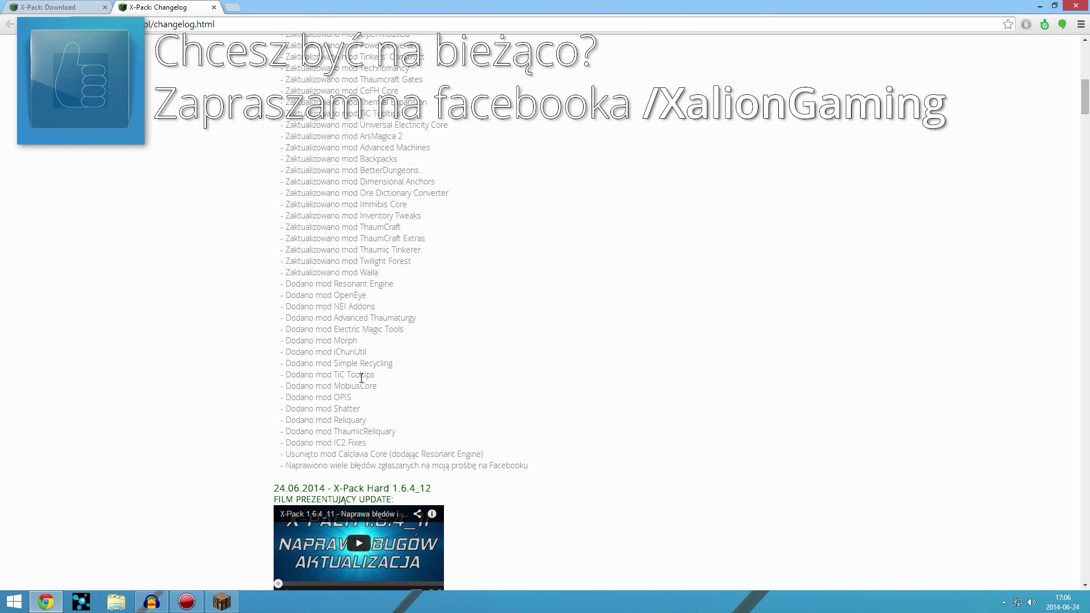
drag(361, 378, 363, 388)
click(340, 396)
- Read the remaining entries: Shatter, ThaumicReliquary and Calclavia Core
double_click(339, 397)
click(351, 395)
drag(332, 409, 338, 407)
click(339, 408)
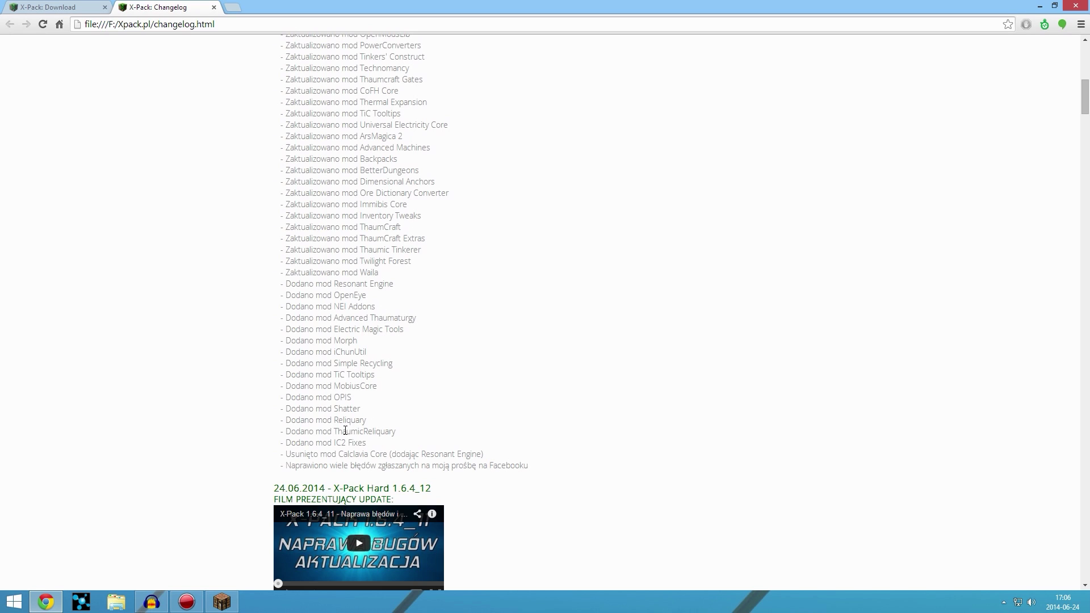
drag(345, 431, 364, 431)
click(363, 431)
drag(352, 447, 372, 450)
click(372, 450)
scroll(477, 386, down, 2)
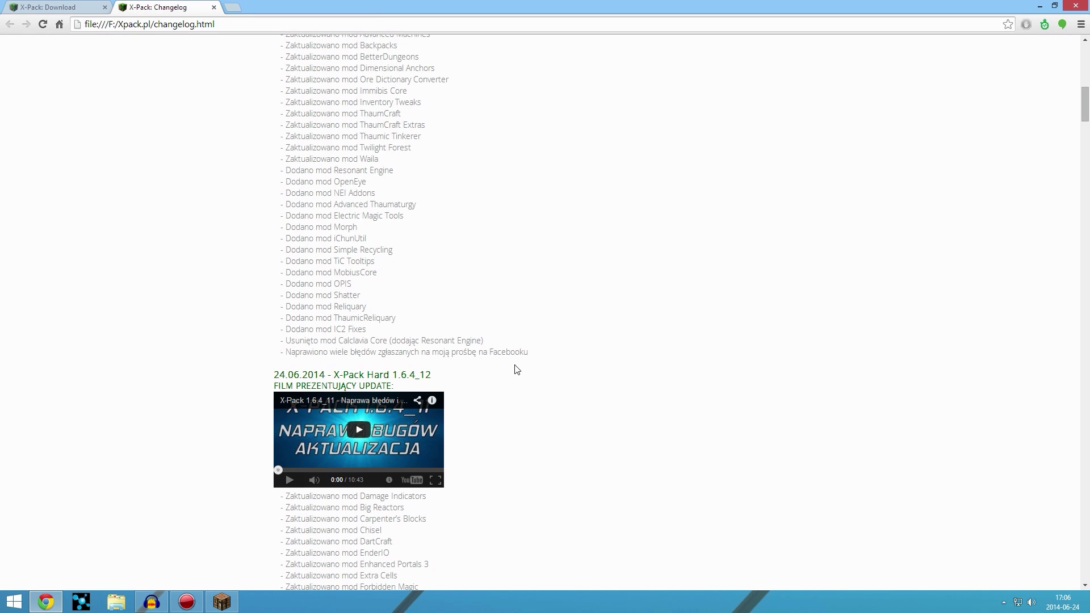
scroll(520, 359, up, 3)
scroll(466, 471, down, 2)
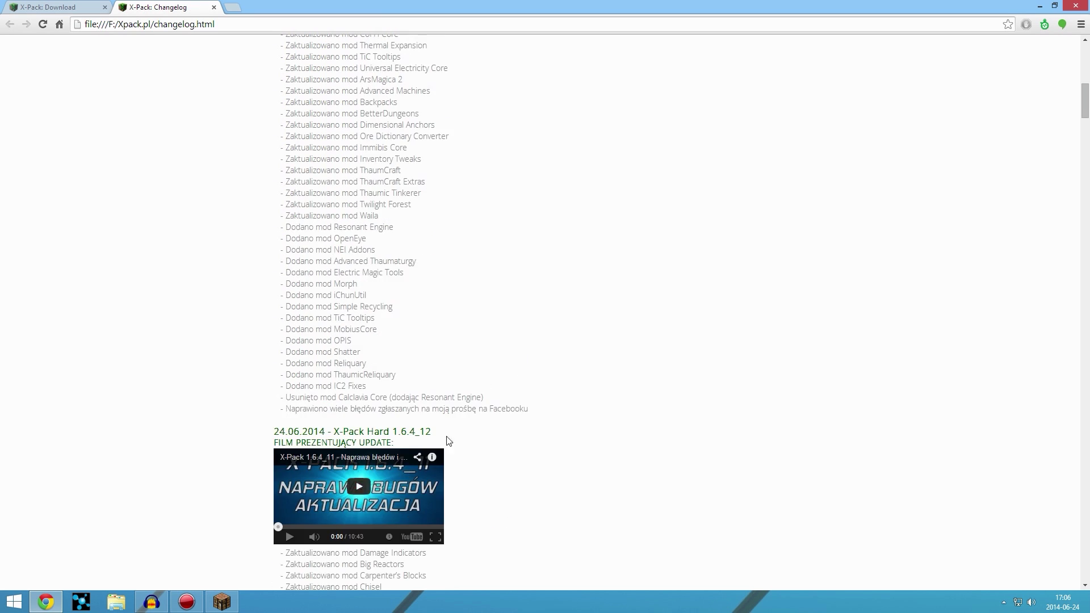
scroll(372, 497, up, 1)
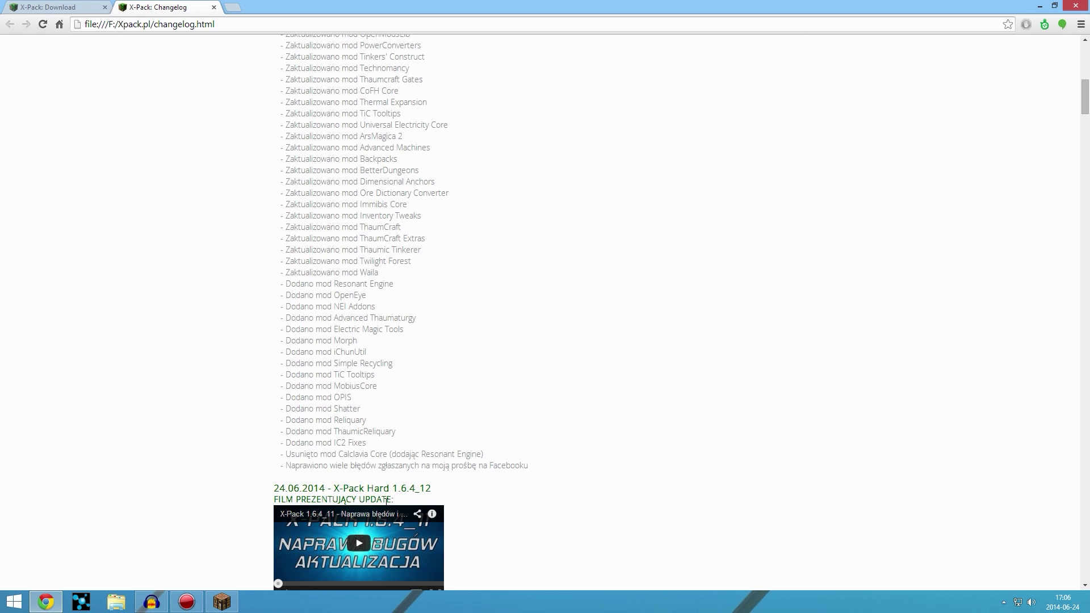